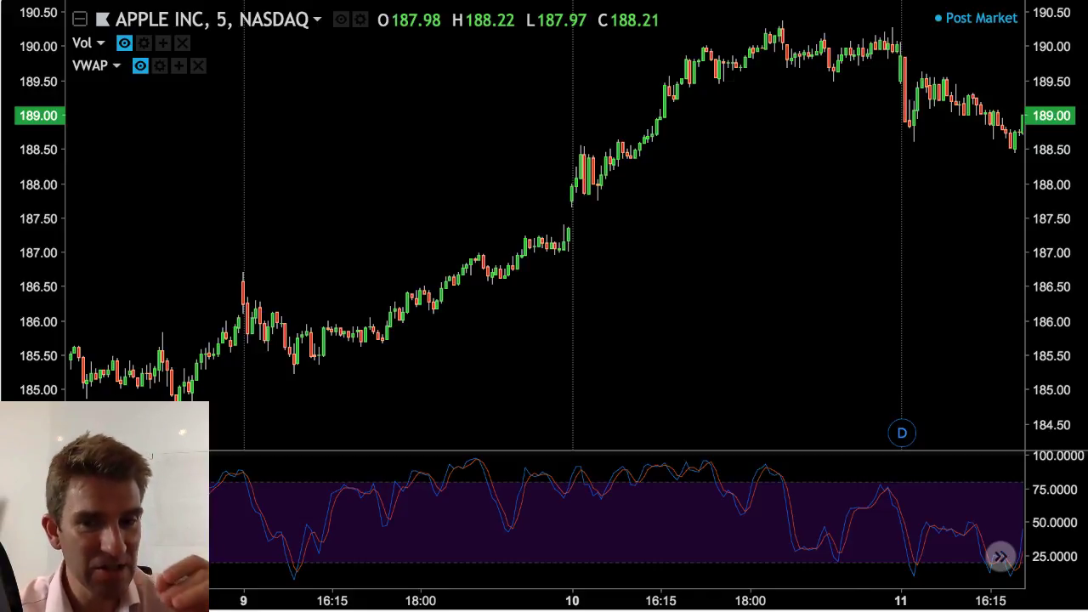
Raise the divider above the stochastic oscillator pane to make the pane taller.
left_click_drag(750, 451, 752, 425)
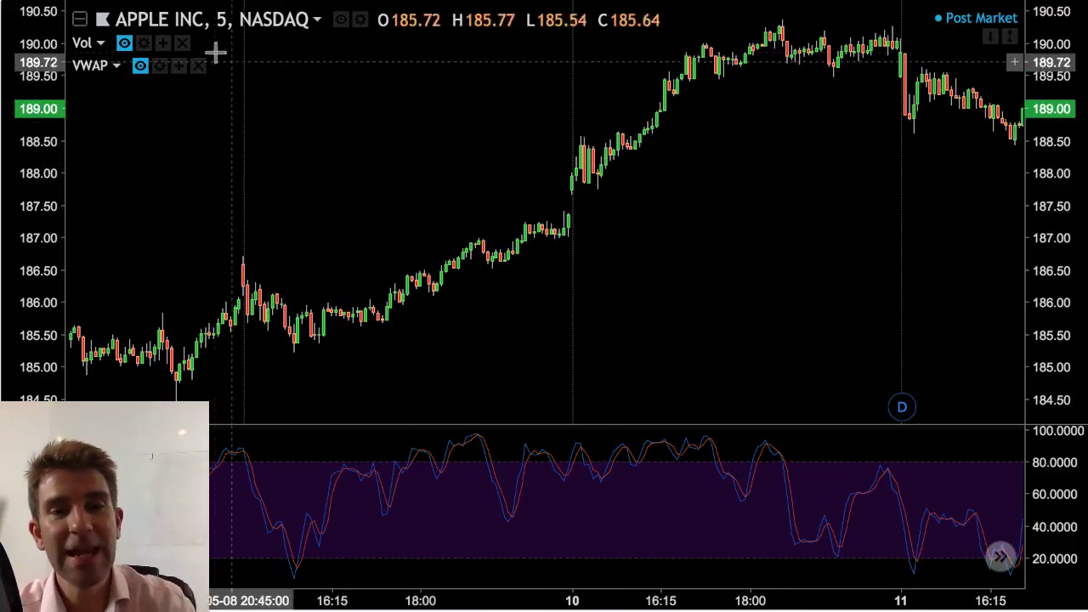
Collapse the Vol and VWAP legend rows and draw a short red line near the chart top.
left_click(79, 20)
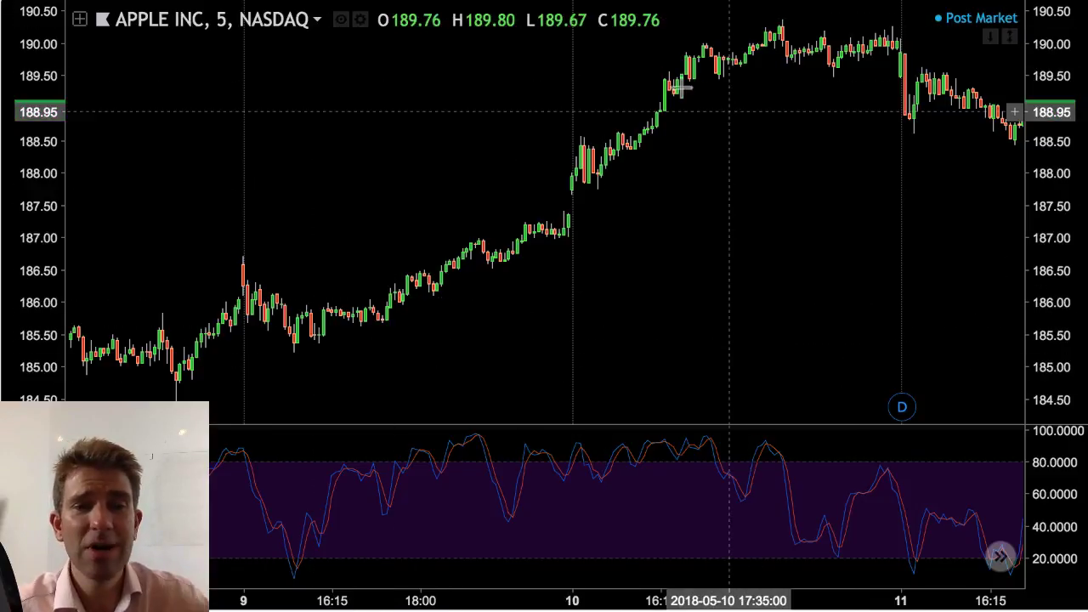
left_click(218, 40)
left_click(253, 41)
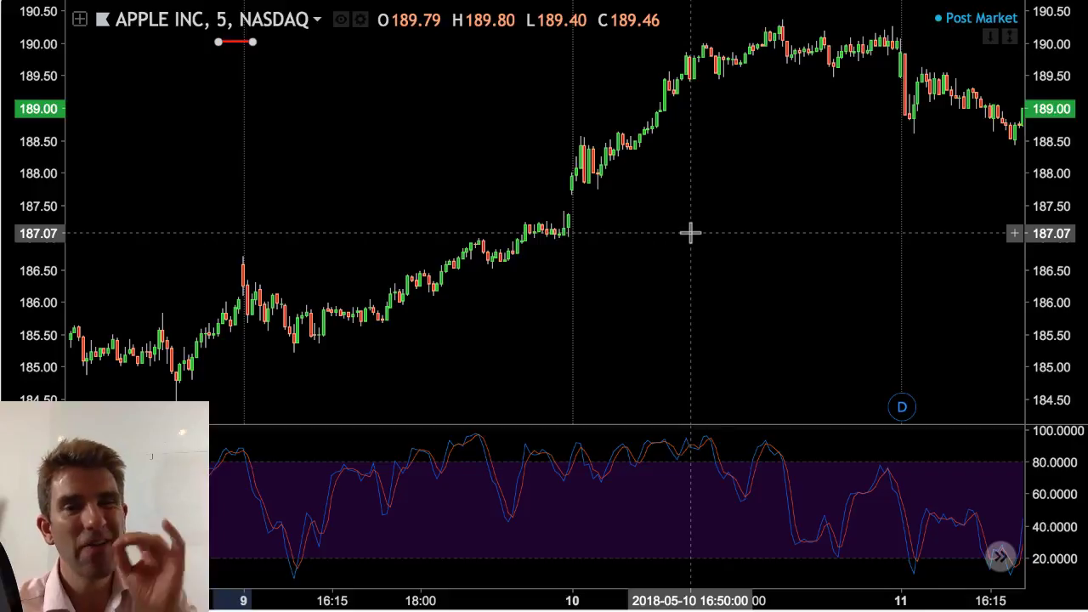
Try marks on the top price peak and a stochastic peak, then remove all drawings.
left_click(777, 20)
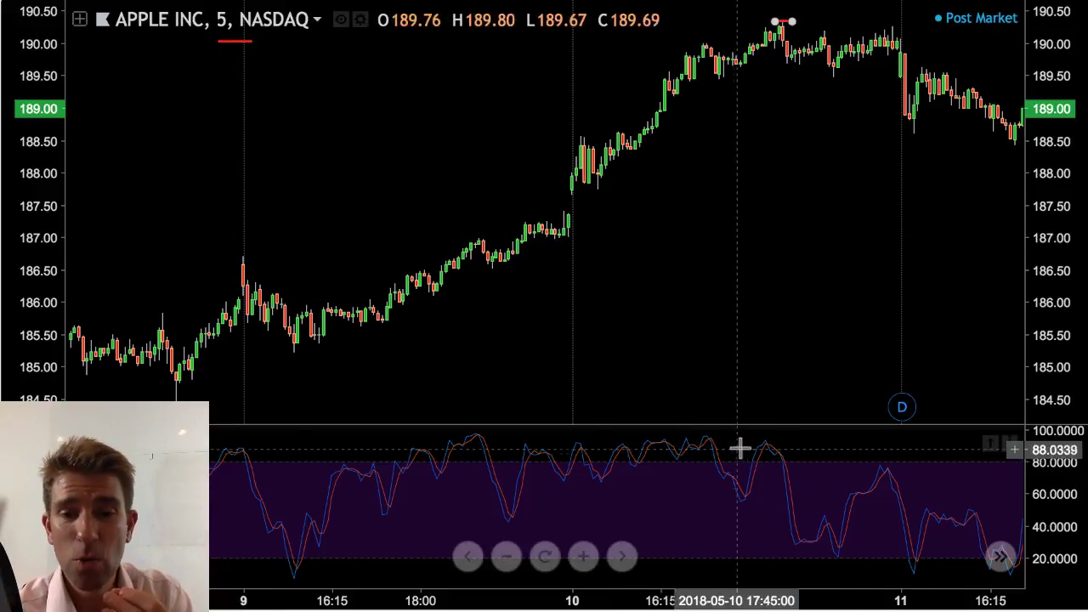
left_click_drag(753, 444, 781, 442)
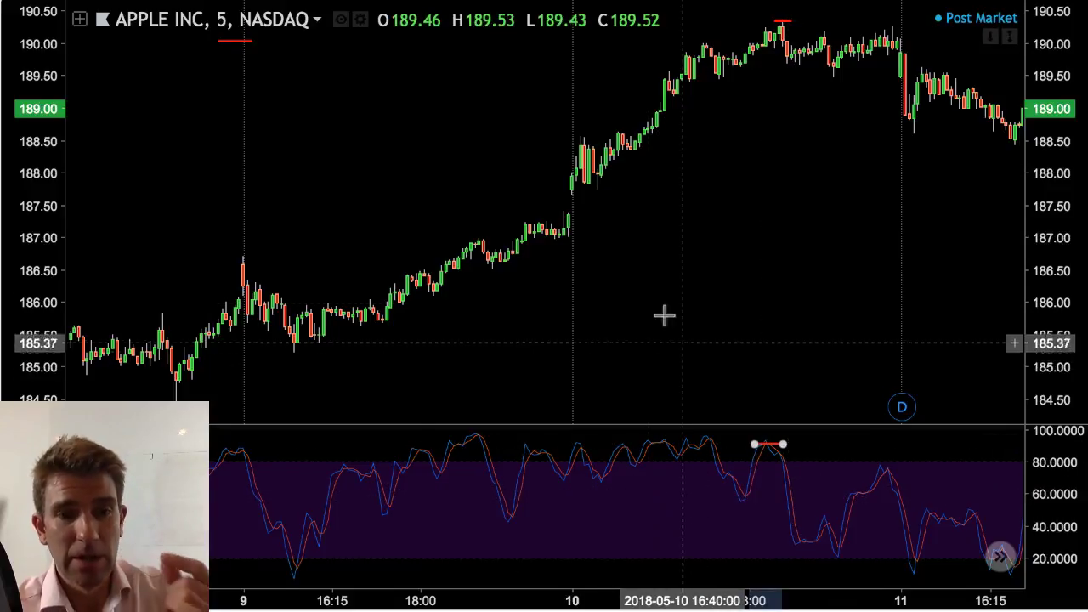
key("ctrl+alt+h")
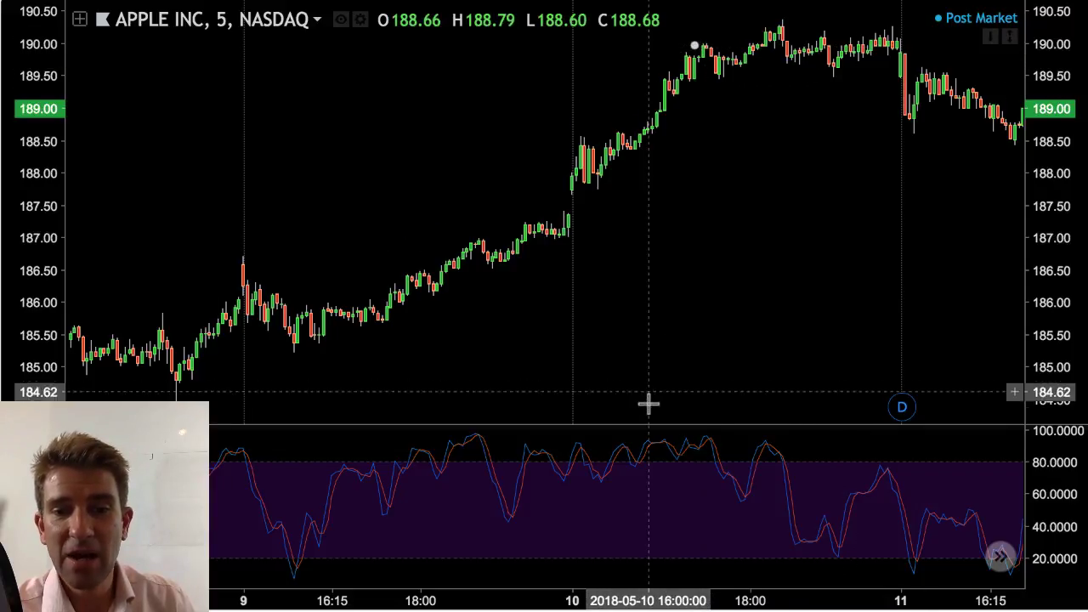
Draw short red lines over the first price high and its matching stochastic peak.
left_click(678, 45)
left_click(718, 45)
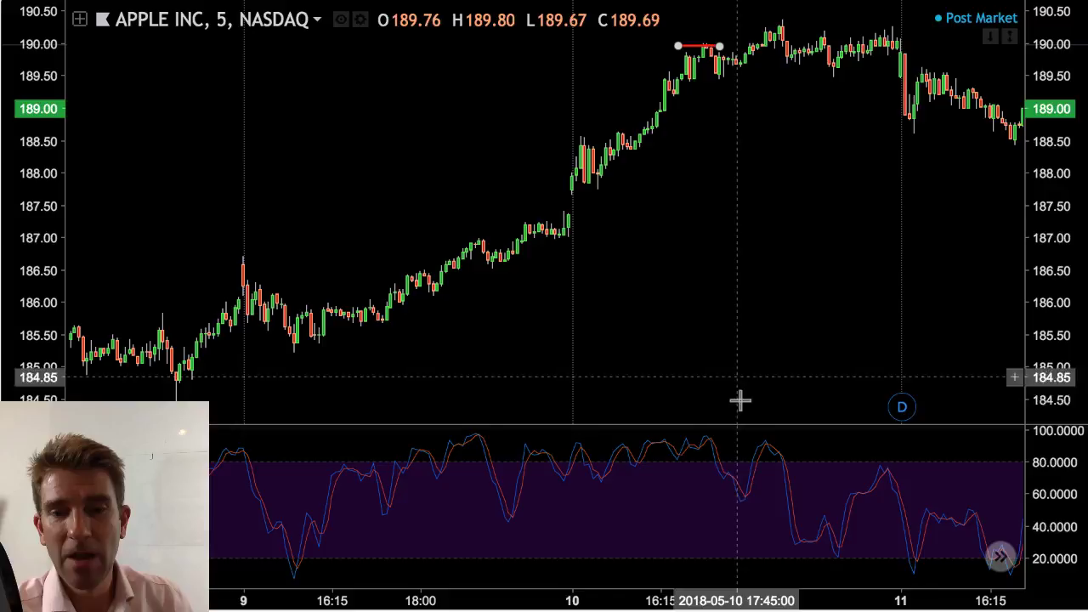
left_click(694, 434)
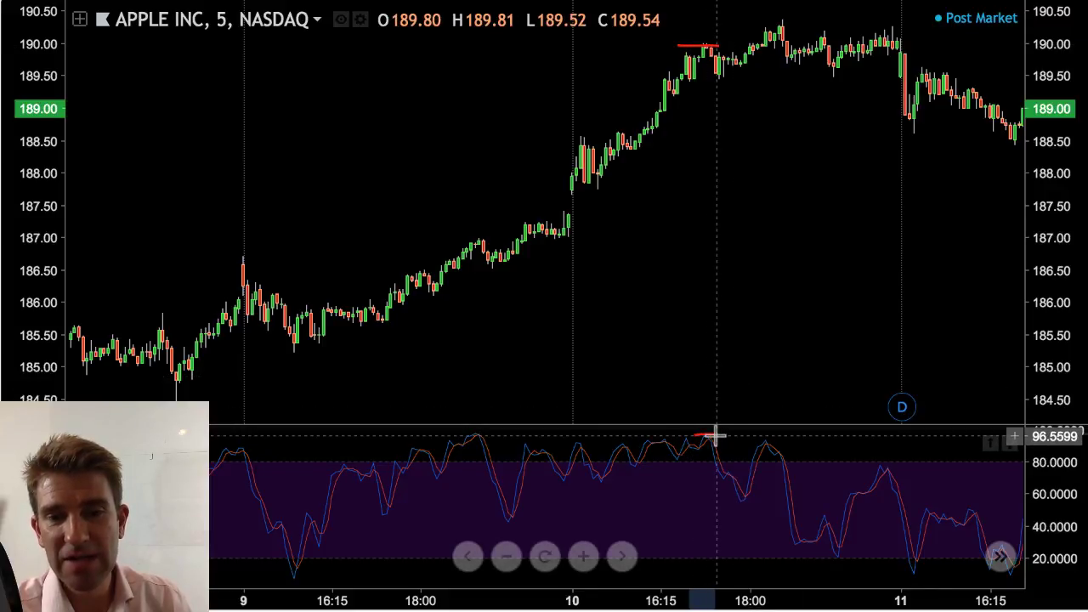
left_click(715, 436)
Draw short red lines over the second price high and its matching stochastic peak.
left_click(772, 24)
left_click(800, 24)
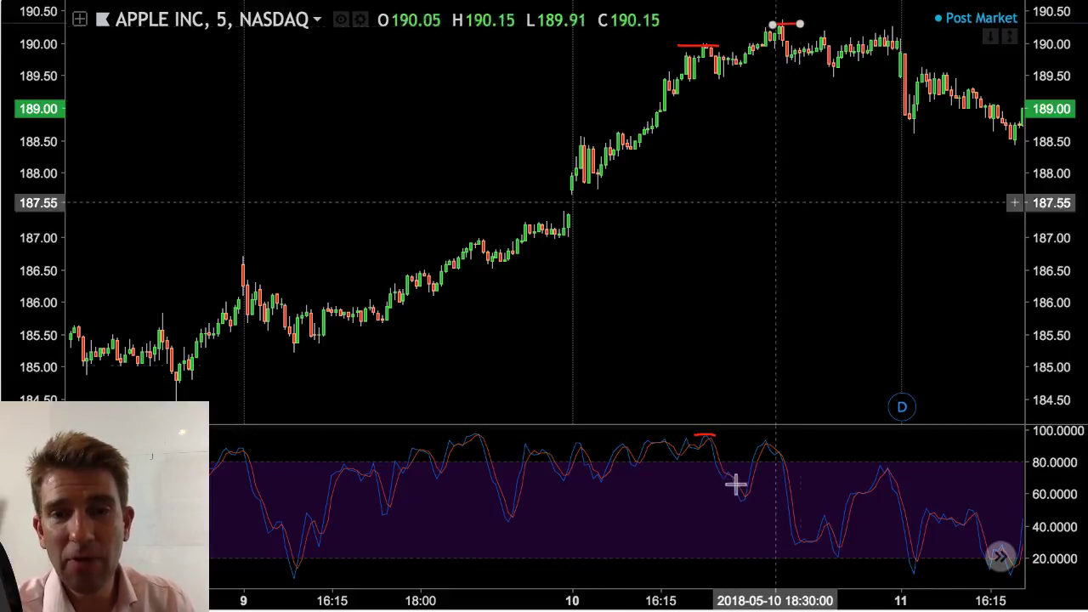
left_click(750, 445)
left_click(787, 442)
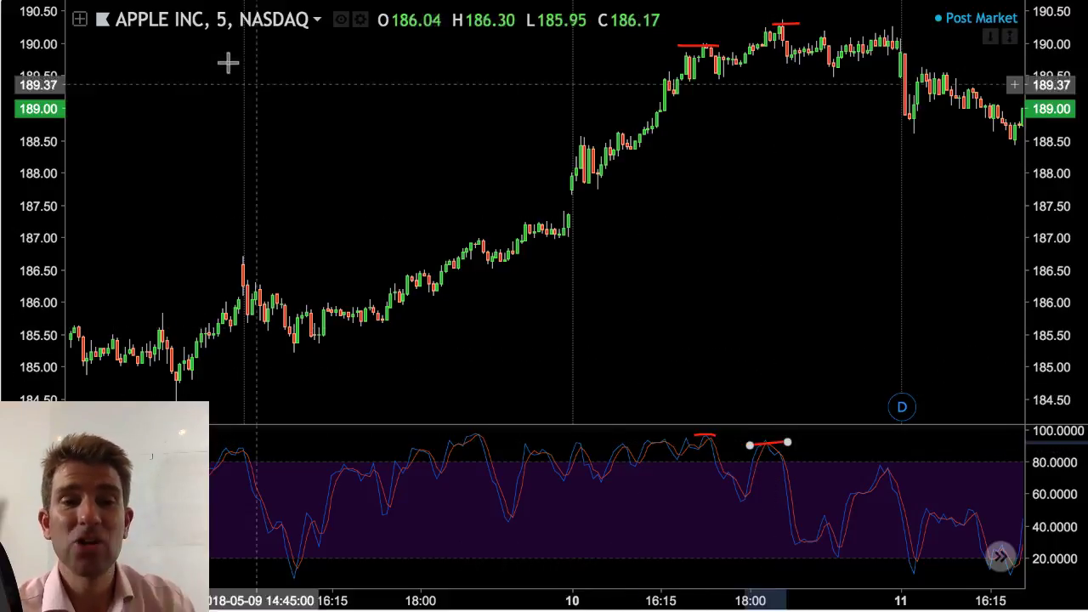
left_click_drag(828, 296, 682, 347)
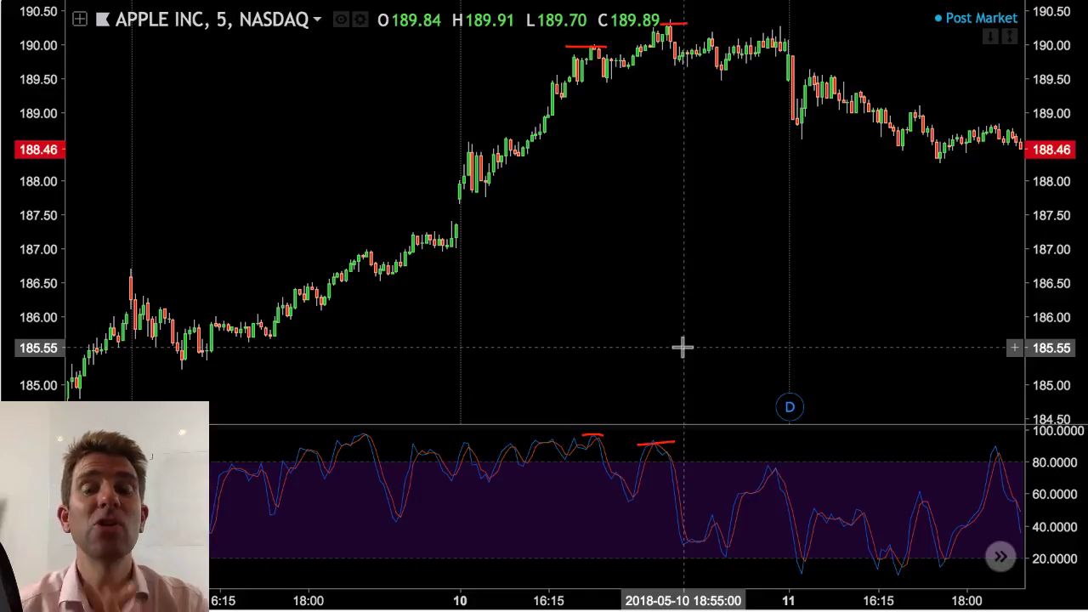
Zoom out and pan the Apple chart to span roughly the 8th through the 14th.
scroll(801, 228, "down", 5)
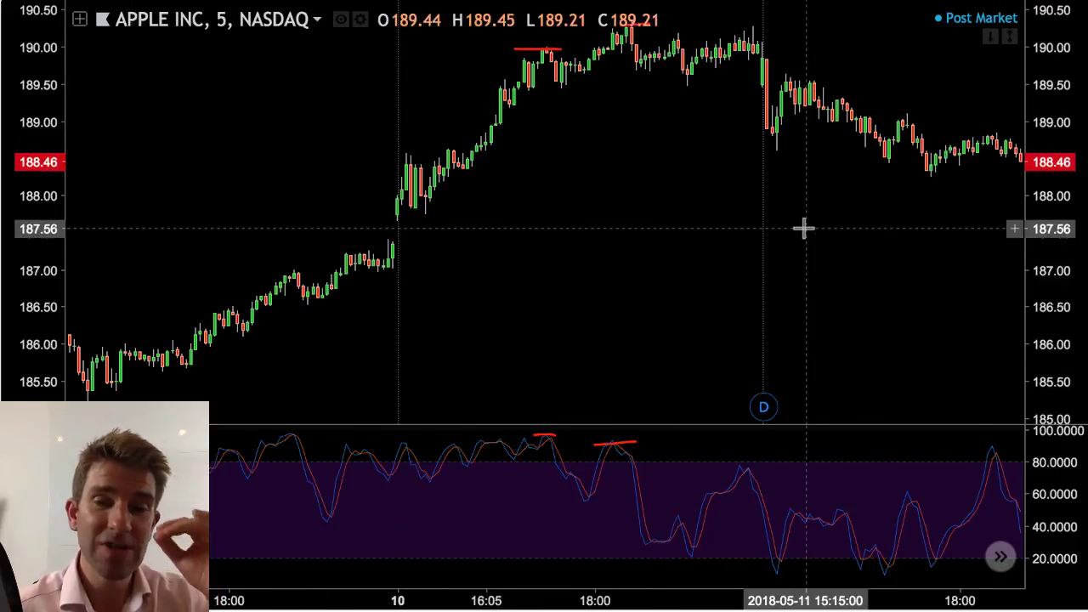
scroll(803, 228, "down", 3)
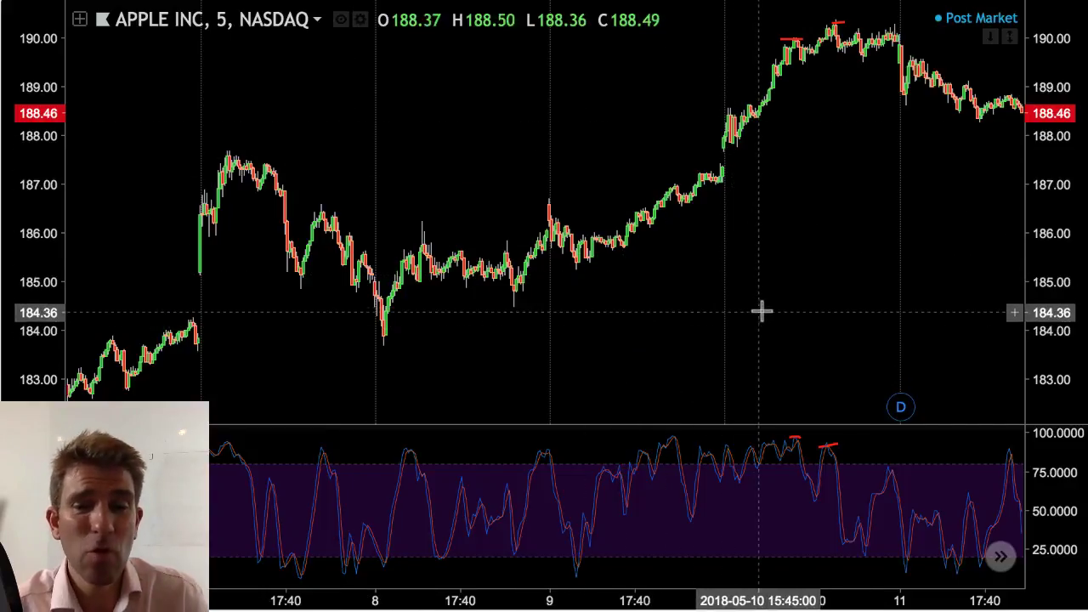
left_click_drag(763, 311, 669, 312)
scroll(734, 316, "up", 3)
scroll(733, 294, "down", 1)
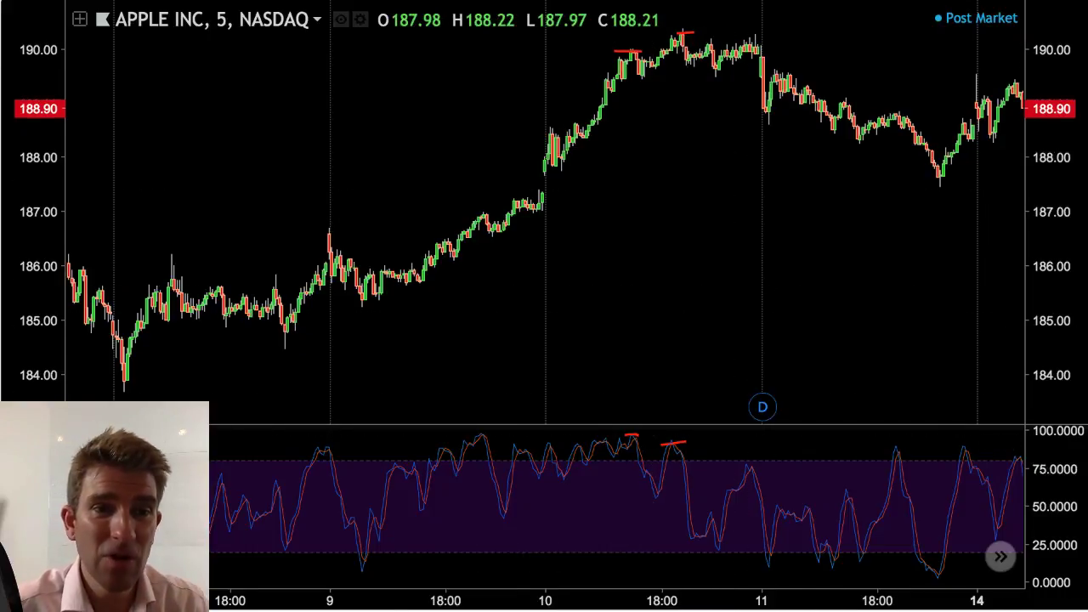
Draw a falling red trend line connecting the two stochastic peaks.
left_click(35, 68)
left_click(36, 68)
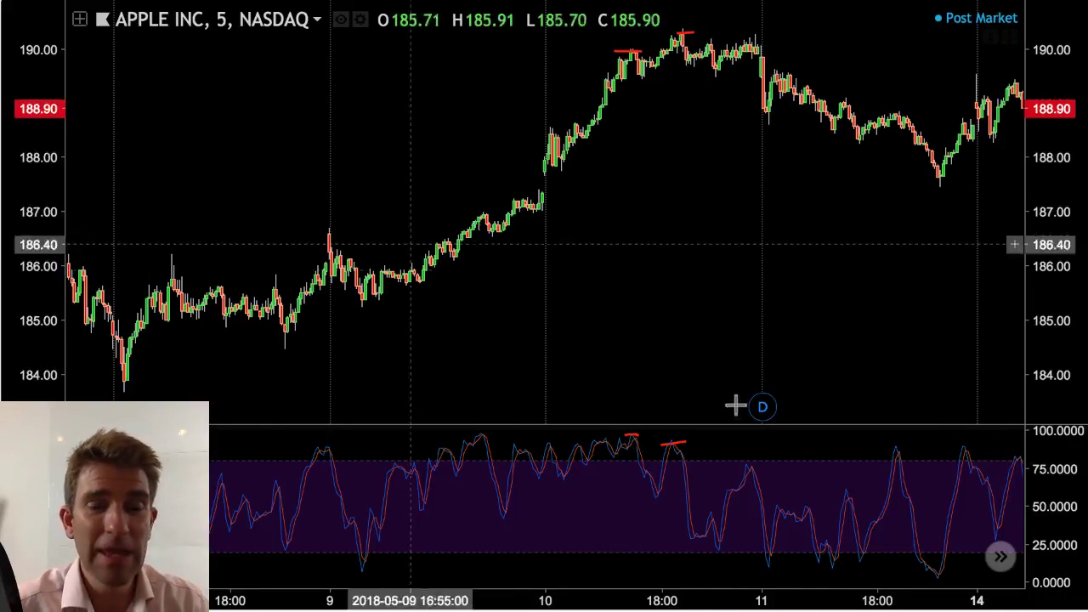
left_click(625, 432)
left_click(702, 449)
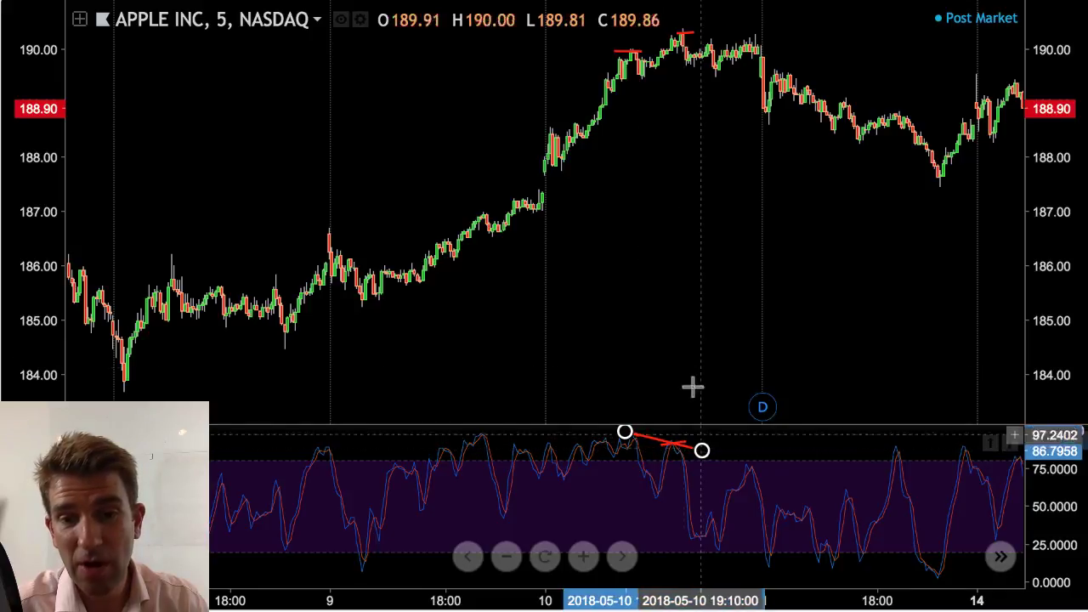
left_click_drag(601, 62, 636, 85)
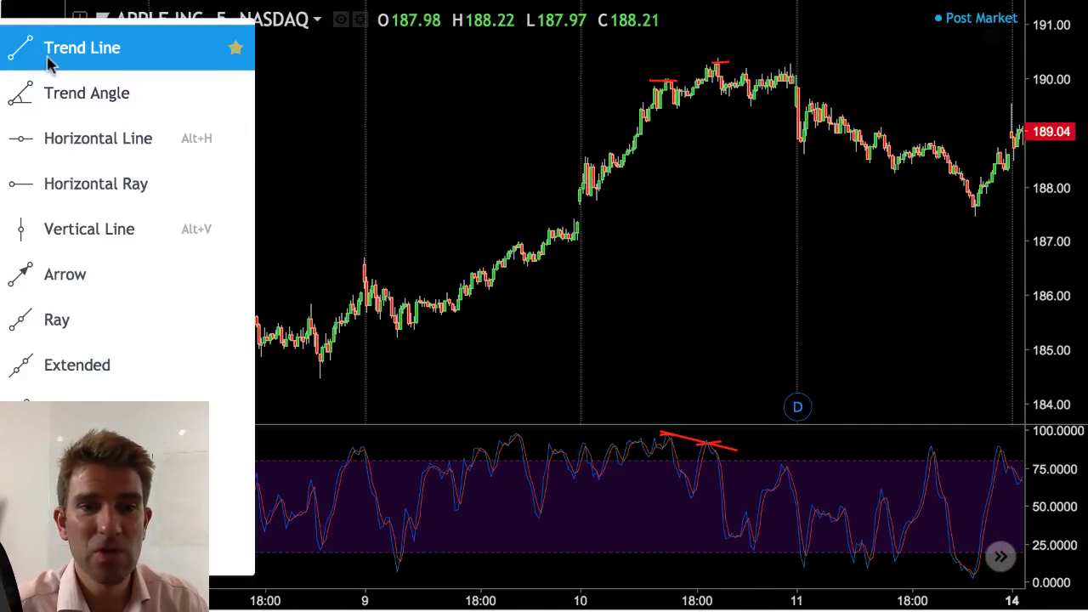
Draw a rising red trend line connecting the two matching price highs.
left_click(24, 67)
left_click(635, 87)
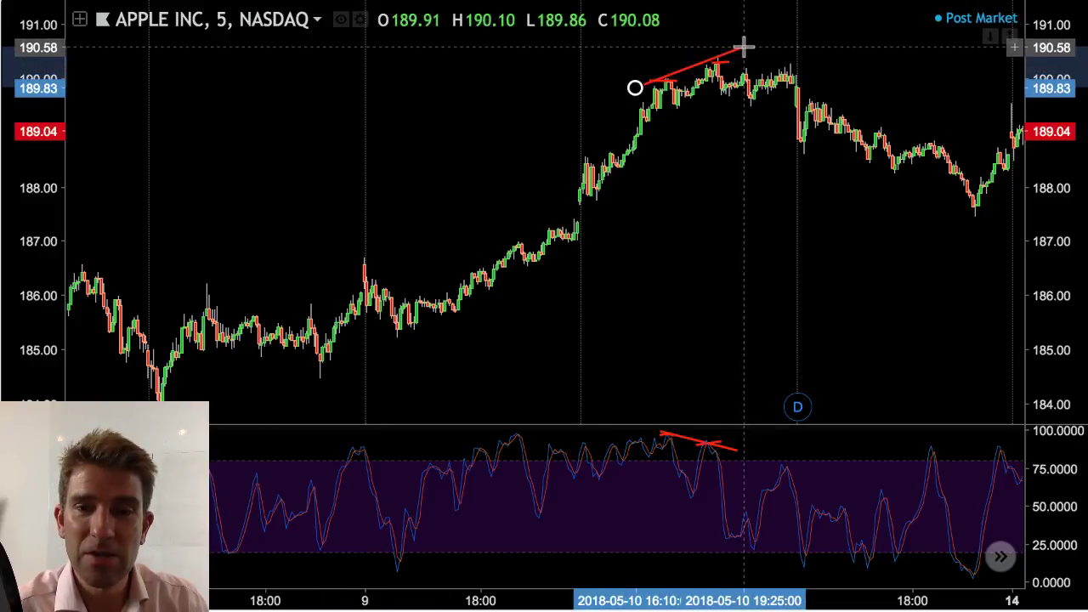
left_click(743, 46)
mouse_move(716, 269)
left_mouse_down()
mouse_move(750, 204)
mouse_move(716, 275)
left_mouse_up()
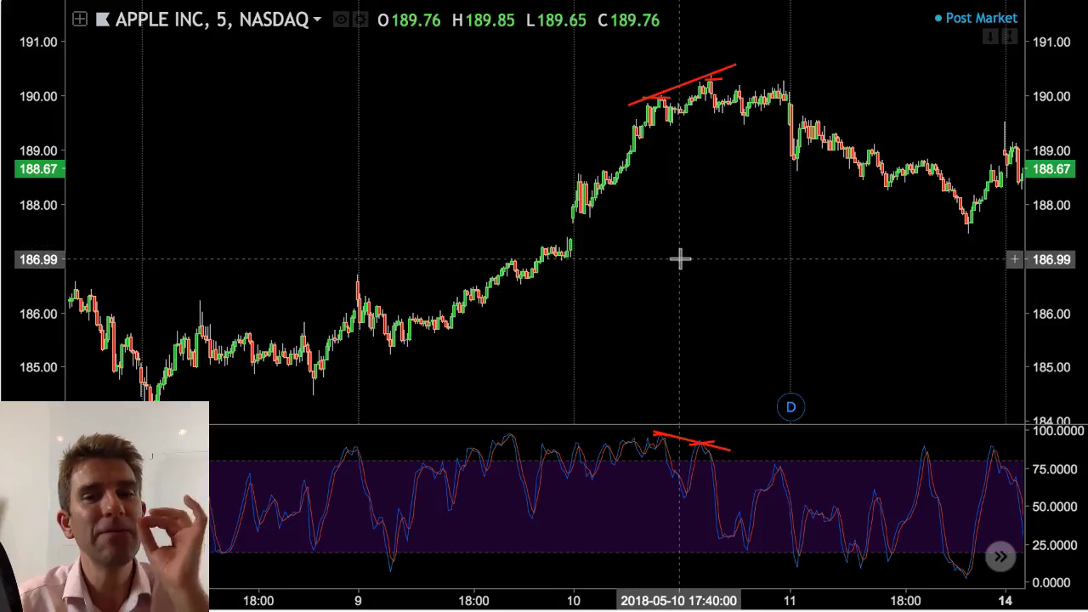
Sketch a red freehand stroke just above the rising line over the price highs.
scroll(679, 259, "up", 1)
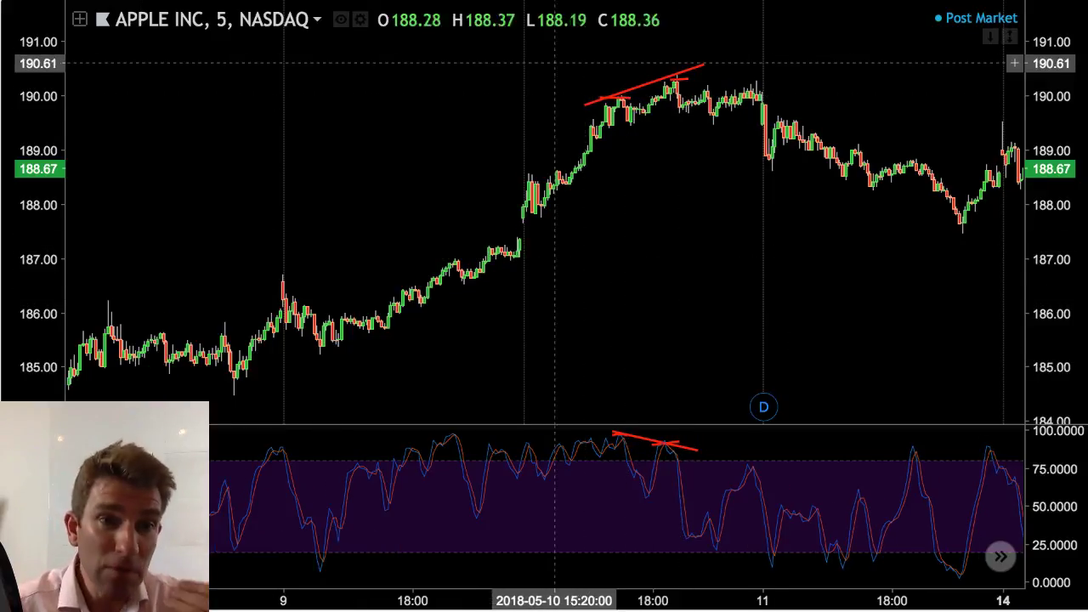
scroll(728, 113, "up", 1)
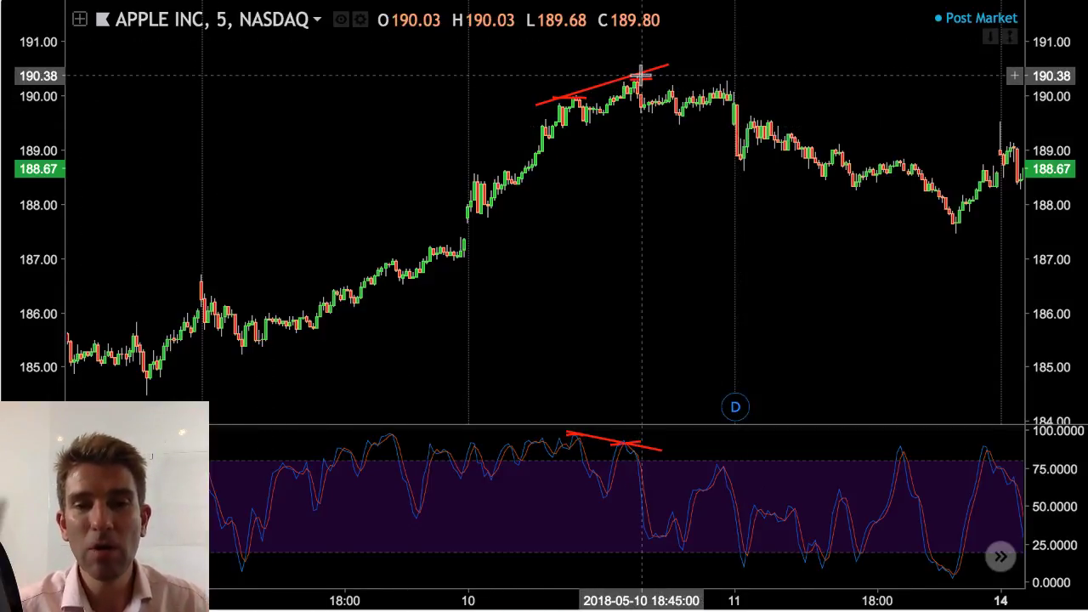
mouse_move(619, 66)
left_mouse_down()
mouse_move(732, 60)
mouse_move(566, 66)
left_mouse_up()
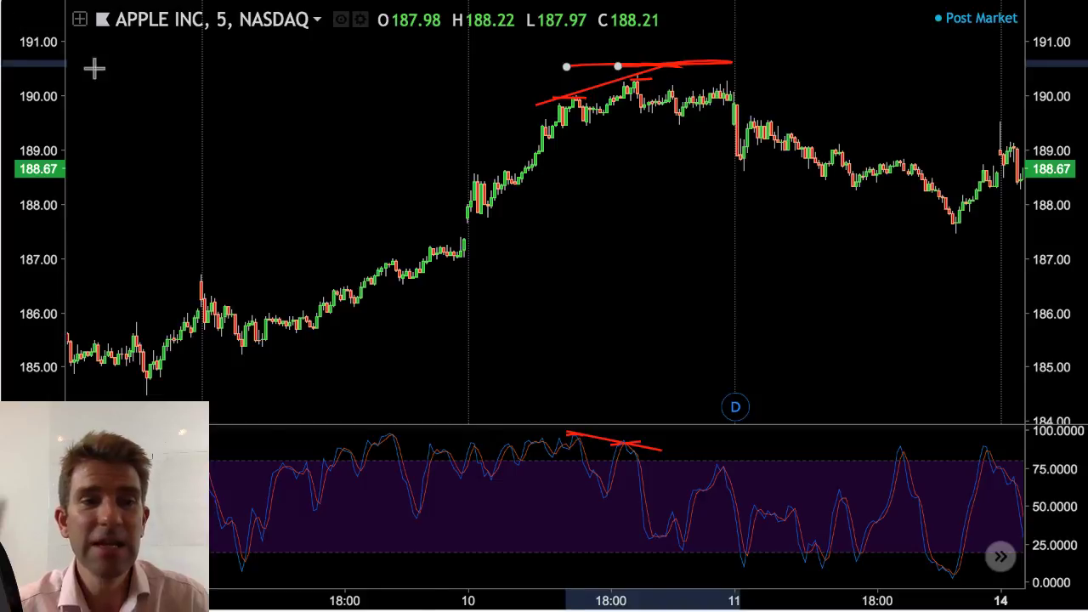
Pan and zoom the chart to bring about one earlier trading day into view.
left_click_drag(566, 294, 425, 199)
mouse_move(791, 298)
left_mouse_down()
mouse_move(603, 311)
mouse_move(553, 328)
mouse_move(731, 235)
mouse_move(773, 284)
mouse_move(699, 294)
left_mouse_up()
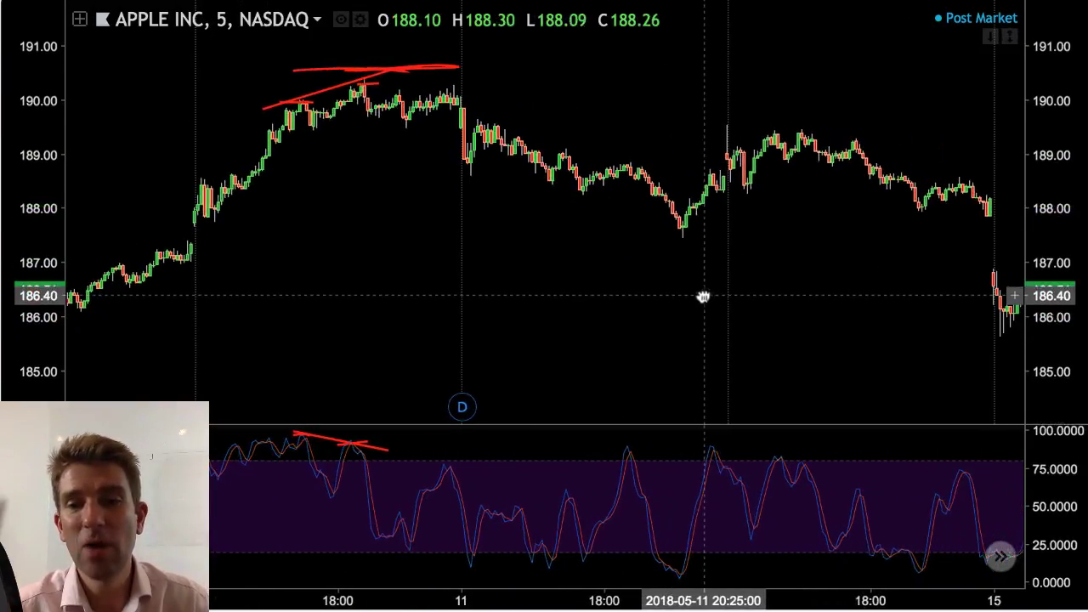
scroll(736, 250, "up", 1)
scroll(669, 252, "down", 2)
scroll(669, 252, "down", 1)
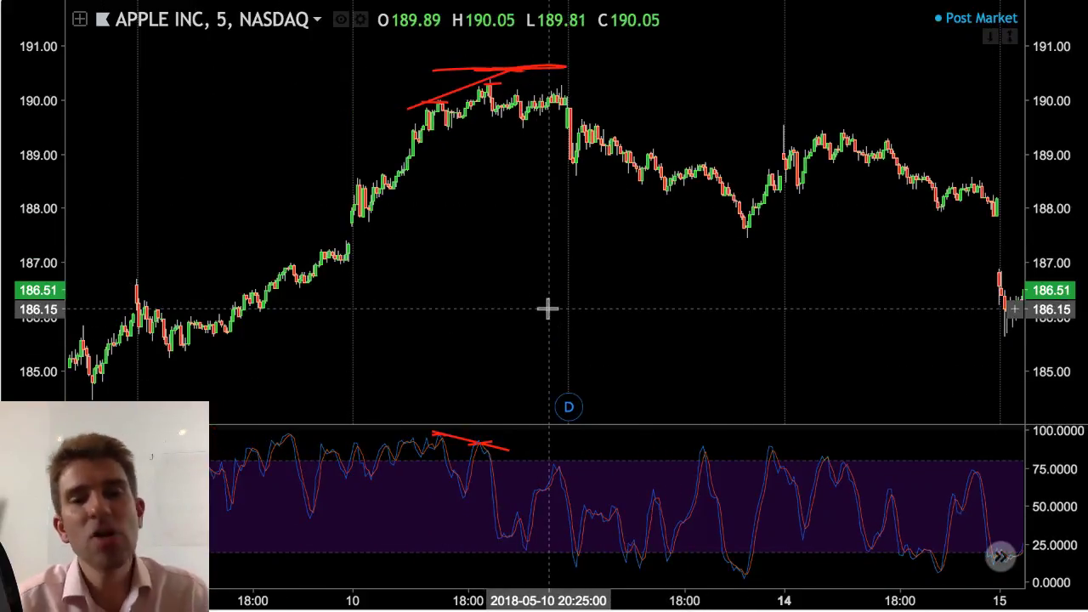
scroll(546, 309, "down", 1)
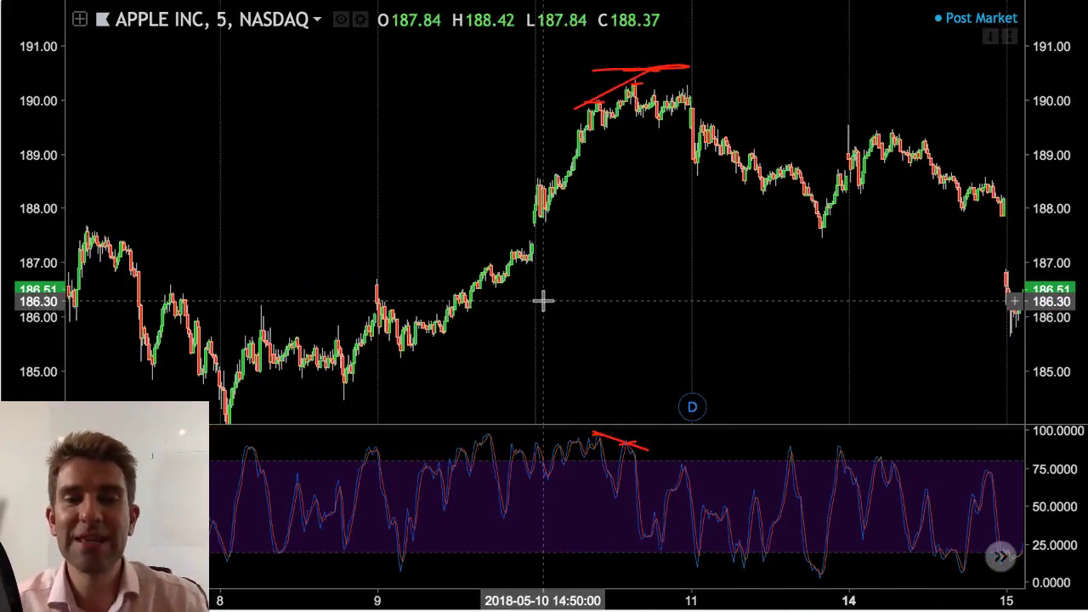
scroll(546, 309, "up", 1)
scroll(547, 309, "up", 1)
mouse_move(267, 272)
left_mouse_down()
mouse_move(558, 246)
mouse_move(578, 260)
left_mouse_up()
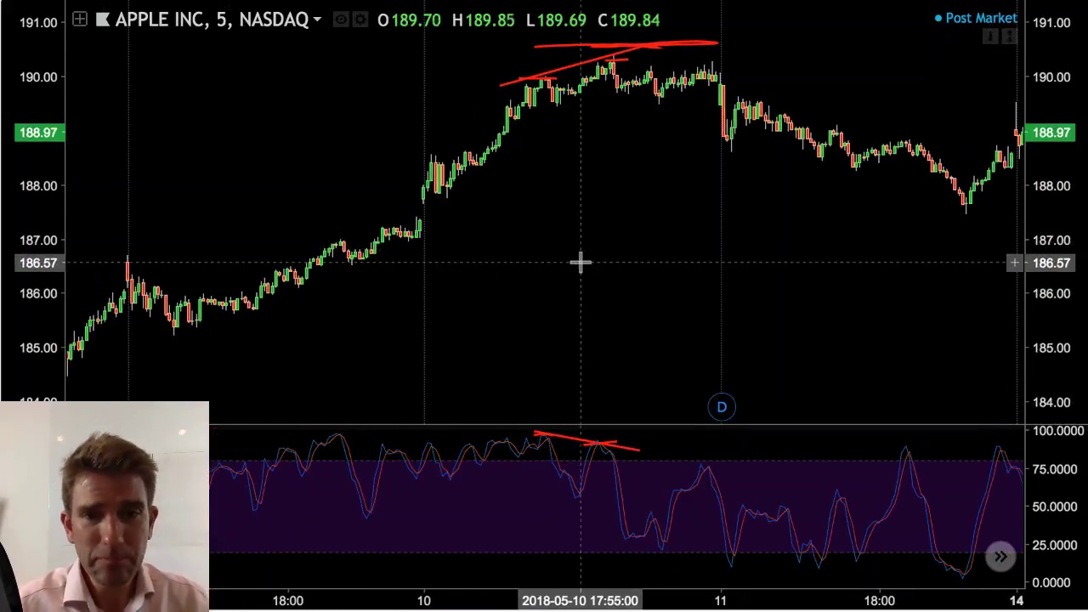
Zoom out to show the 9th, trading about 184–186.5 before the 10th's climb toward 190.
scroll(580, 262, "up", 1)
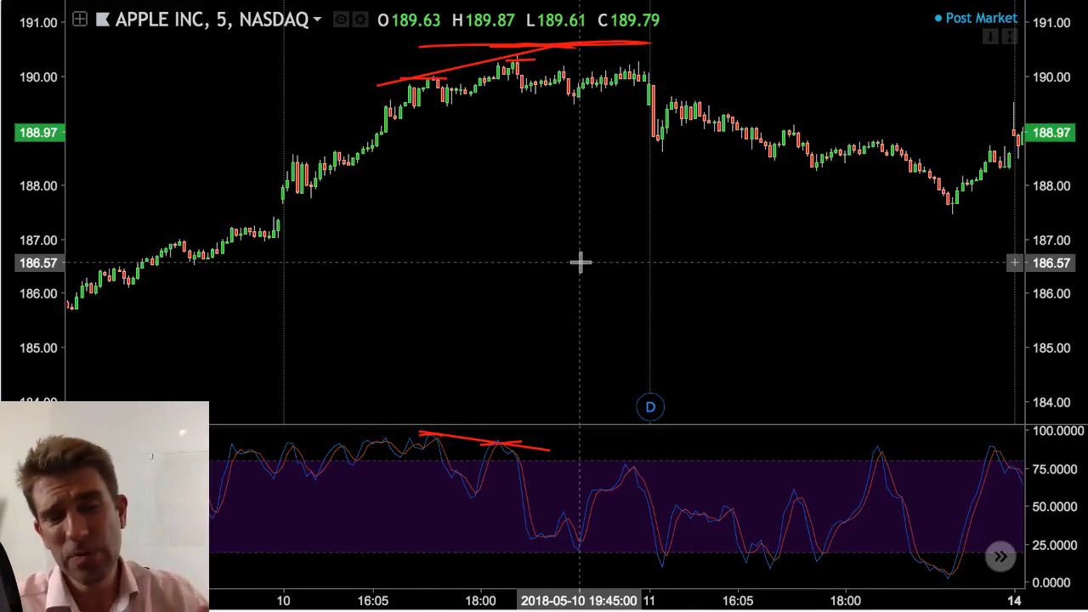
scroll(580, 263, "down", 3)
scroll(580, 262, "down", 2)
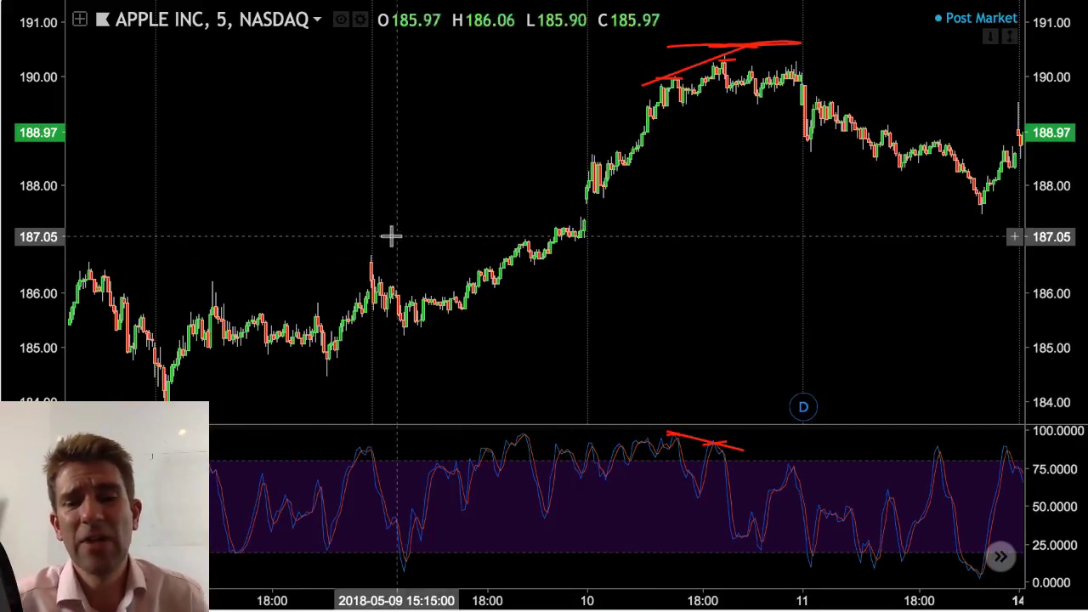